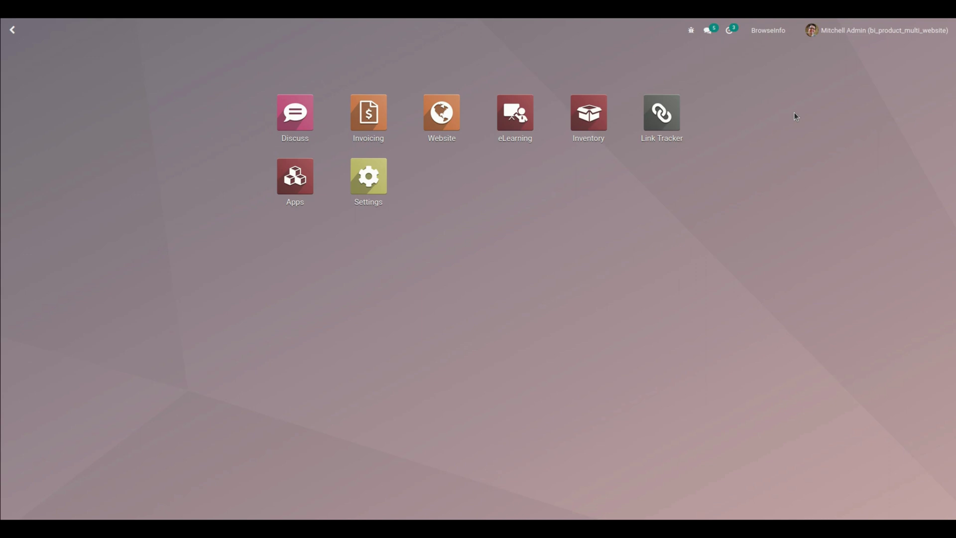
Step: Open the Office Chair Black product (FURN_0269) from the Website products list for editing
left_click(444, 120)
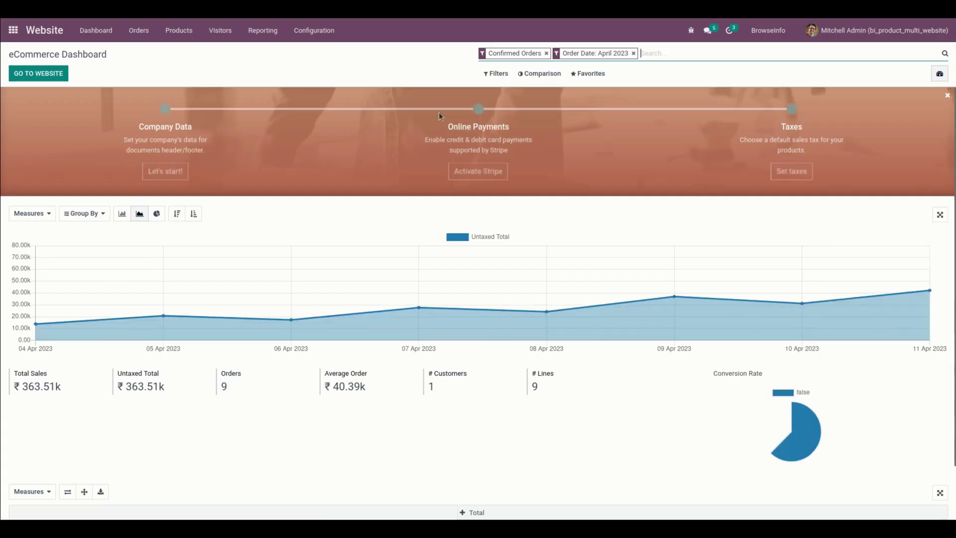
left_click(183, 32)
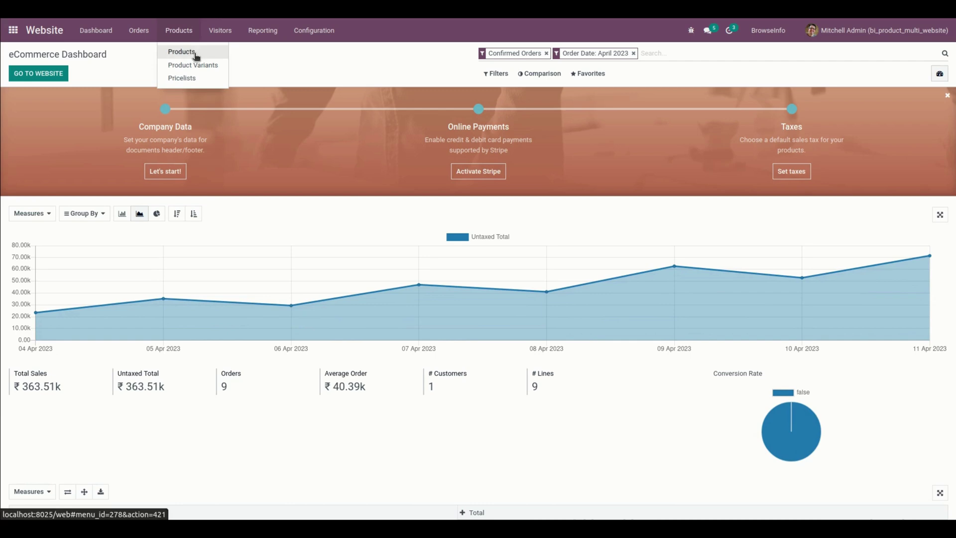
left_click(193, 52)
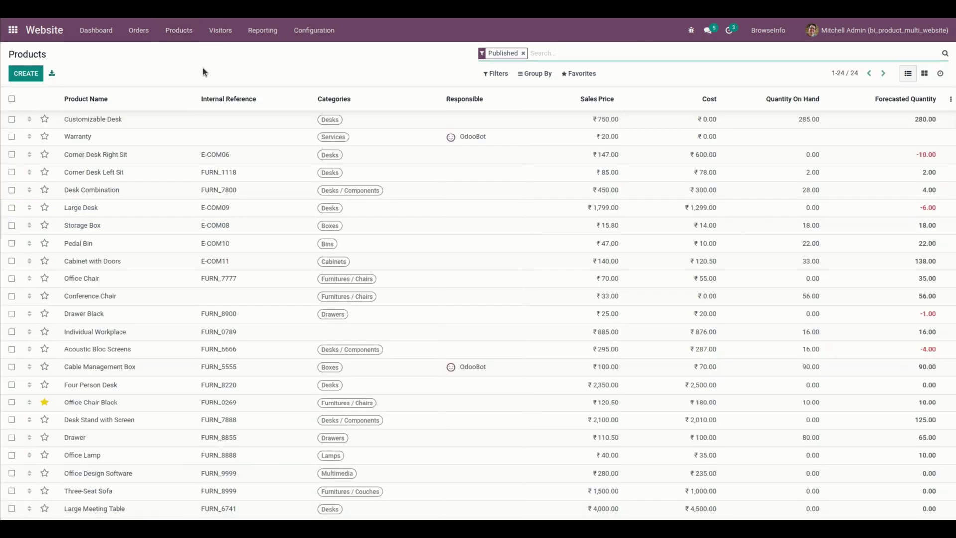
left_click(111, 403)
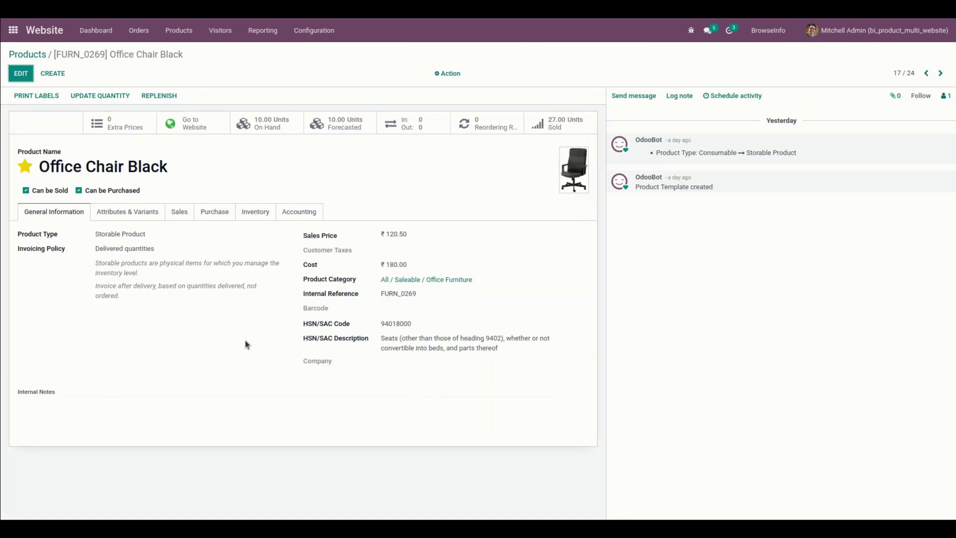
left_click(26, 79)
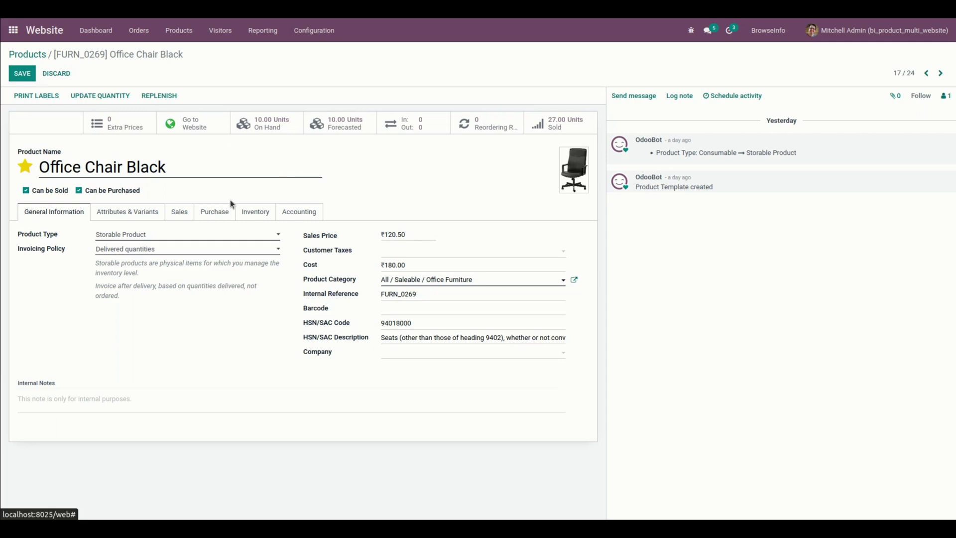
Step: Set Office Chair Black's Websites field to My Website and My Website 2, then save
left_click(180, 212)
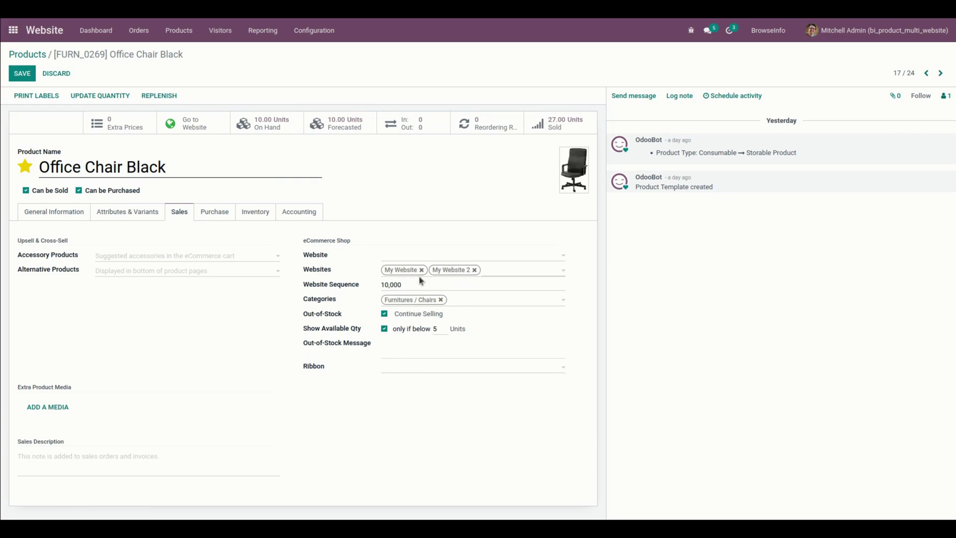
left_click(525, 272)
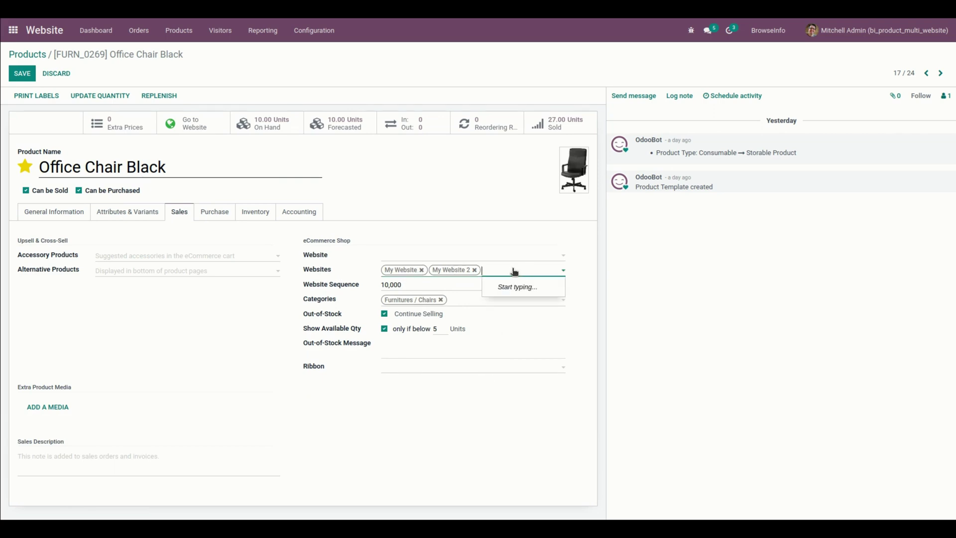
left_click(473, 270)
left_click(473, 269)
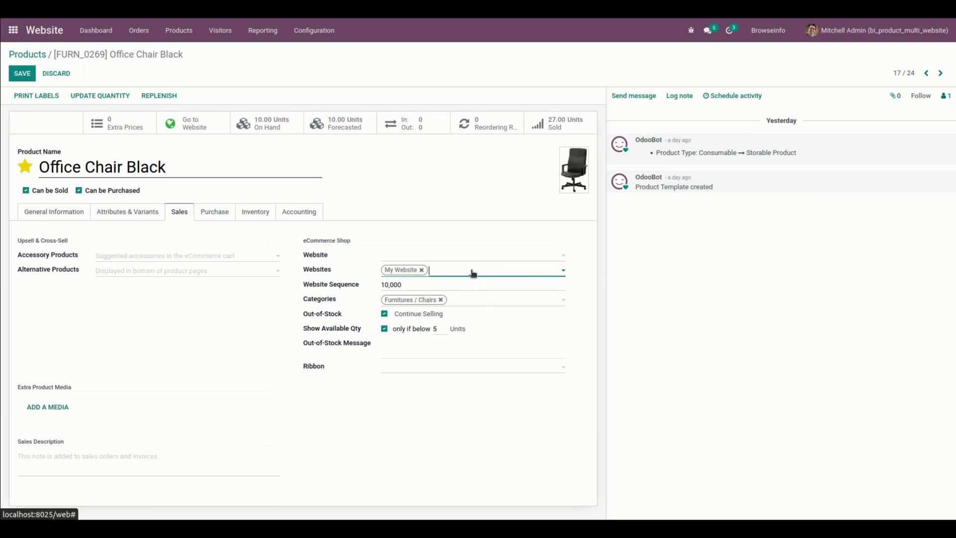
left_click(472, 272)
left_click(462, 286)
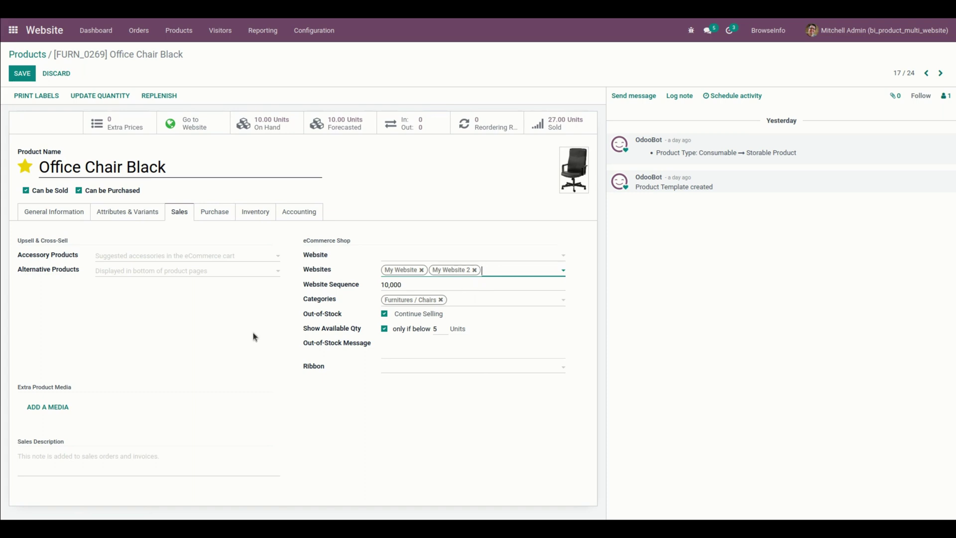
left_click(21, 76)
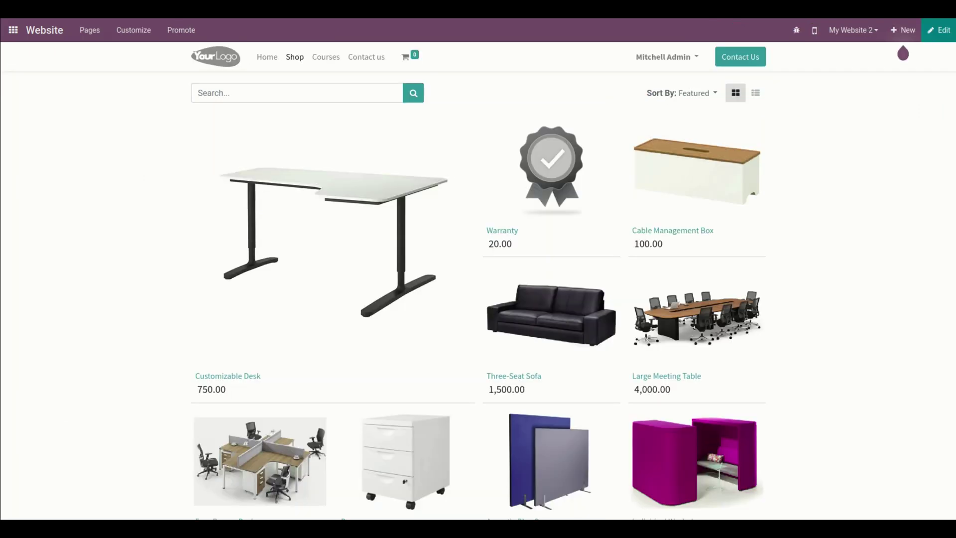
Step: Switch the website to My Website and view its Shop
left_click(265, 59)
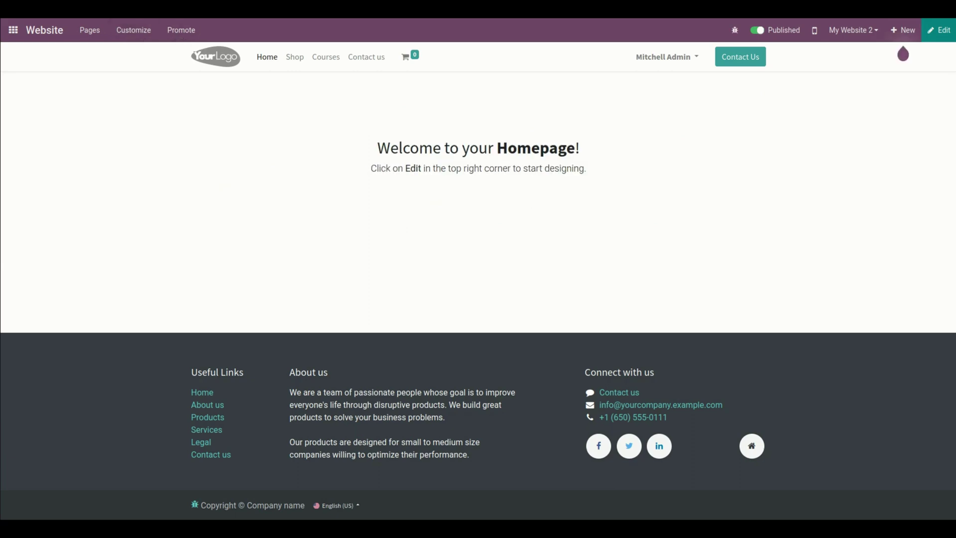
left_click(866, 32)
left_click(854, 53)
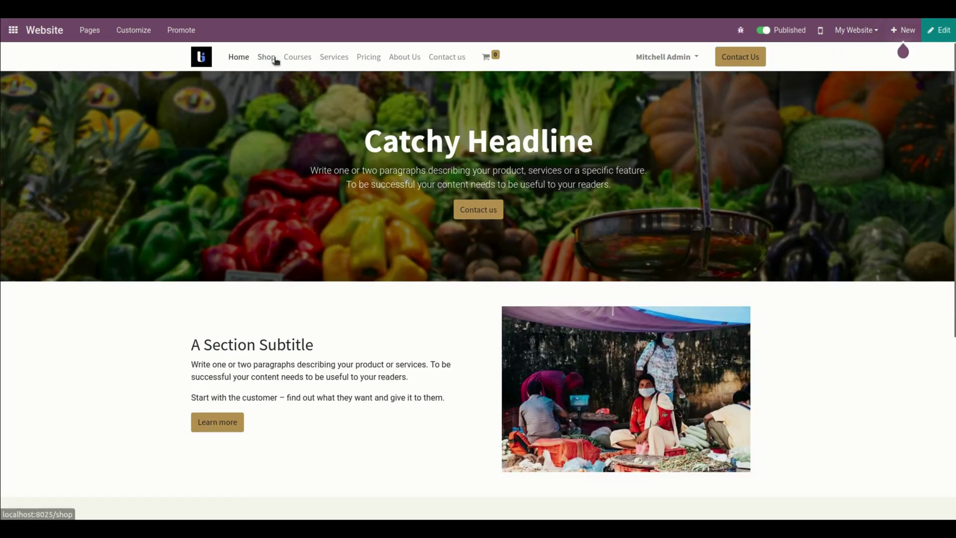
left_click(267, 57)
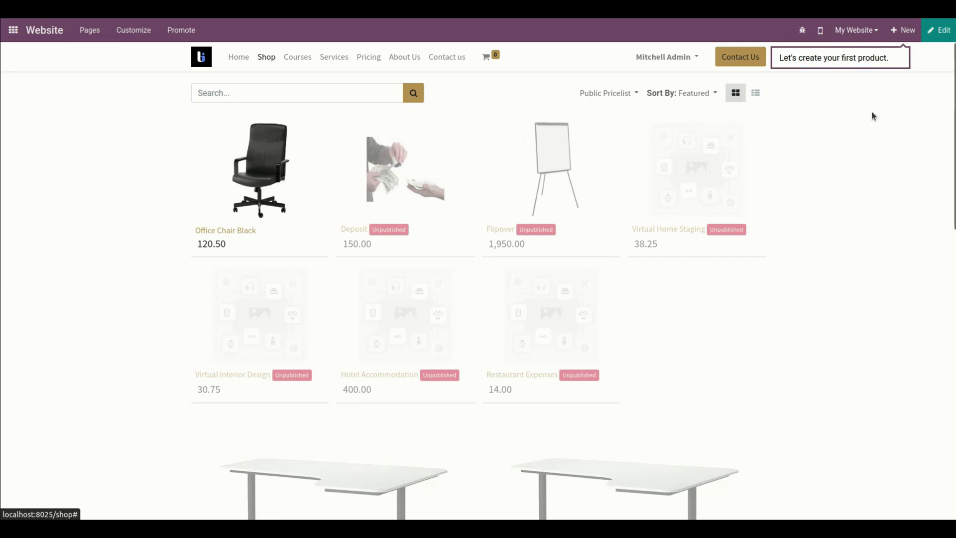
Step: Switch the shop to My Website 2 and find Office Chair Black at 120.50
left_click(856, 30)
left_click(859, 53)
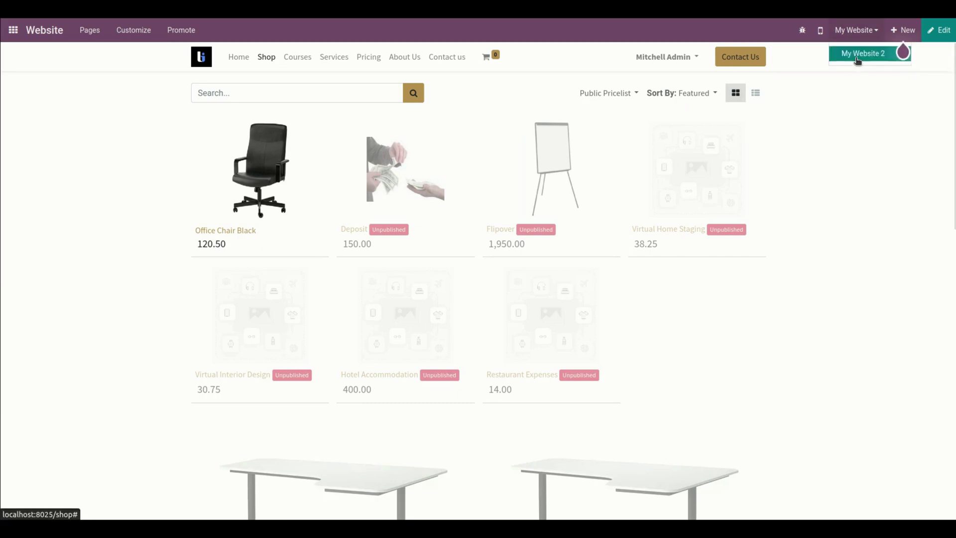
scroll(811, 186, "down", 10)
scroll(811, 186, "down", 2)
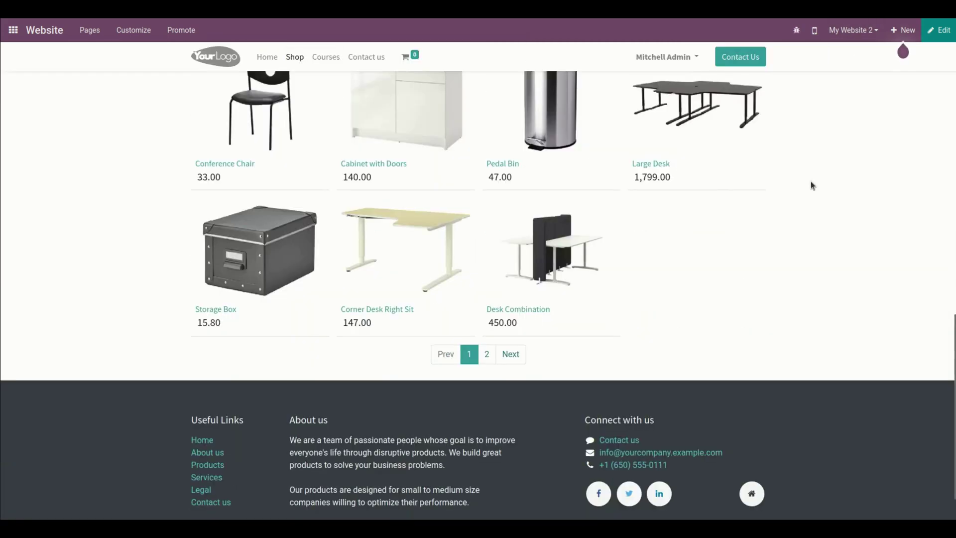
scroll(812, 184, "up", 5)
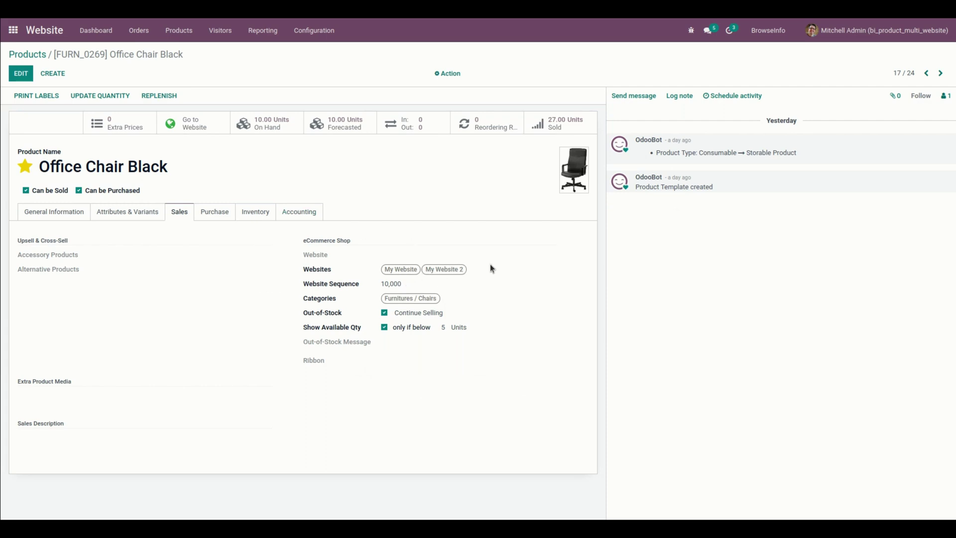
Step: Back in the products list, add a custom Group By on the Websites field
left_click(31, 53)
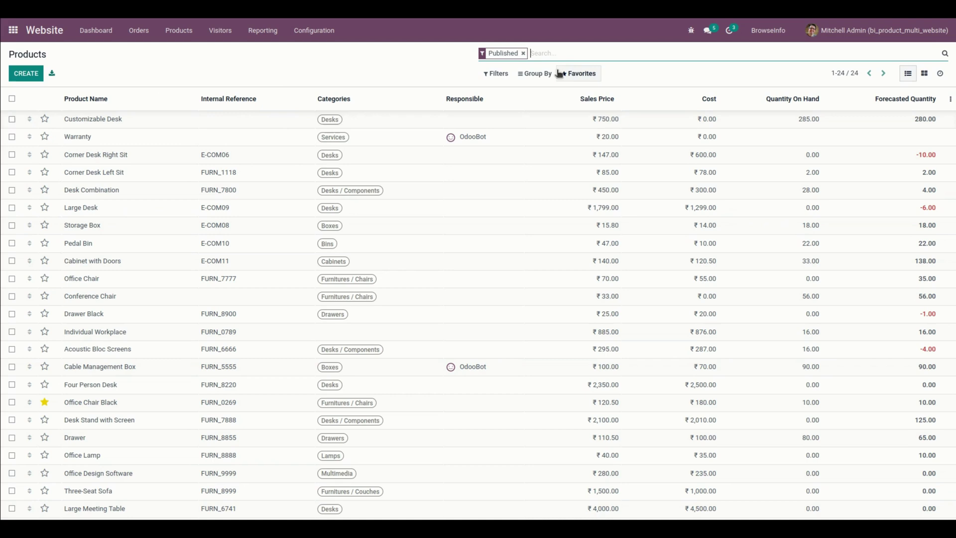
left_click(537, 73)
left_click(547, 124)
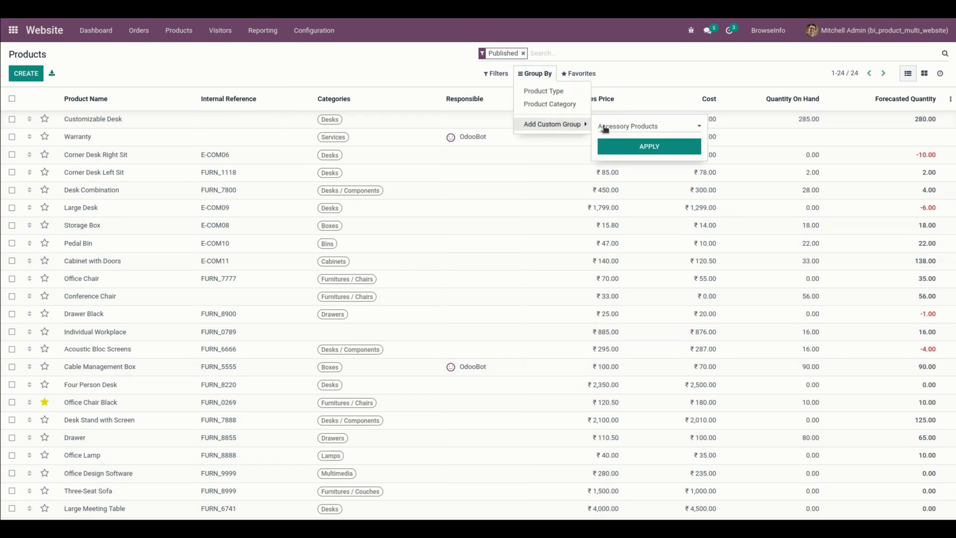
left_click(648, 128)
key("w")
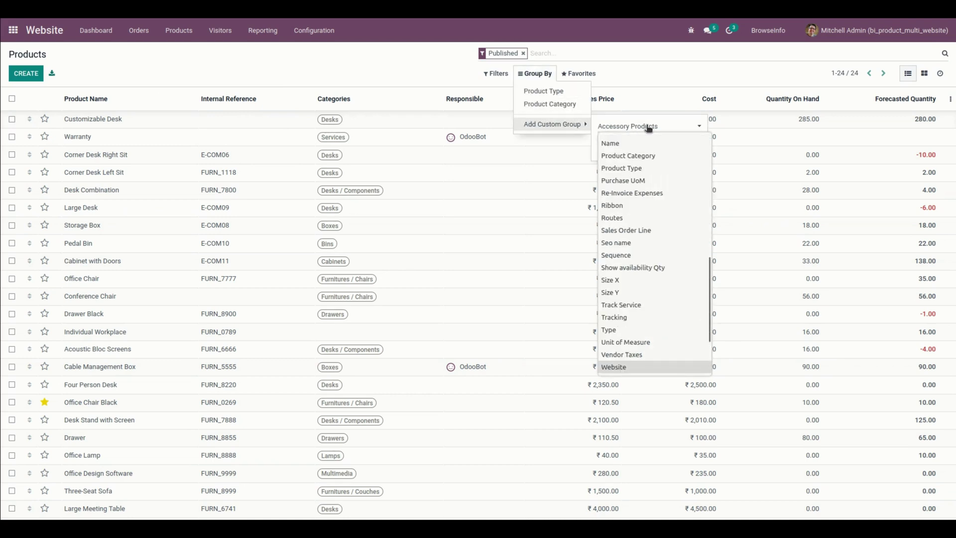
key("Down")
key("Down")
key("Down")
key("Down")
key("Down")
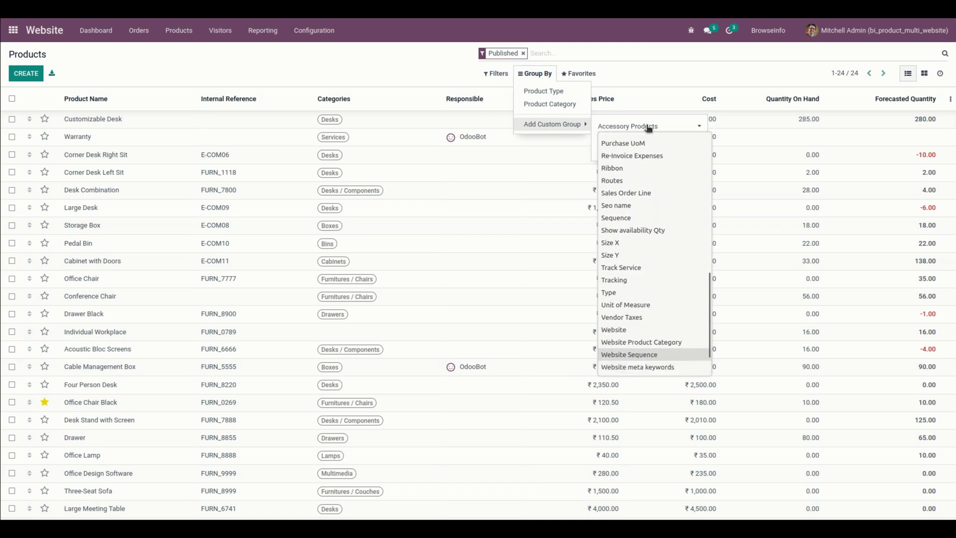
key("Home")
key("End")
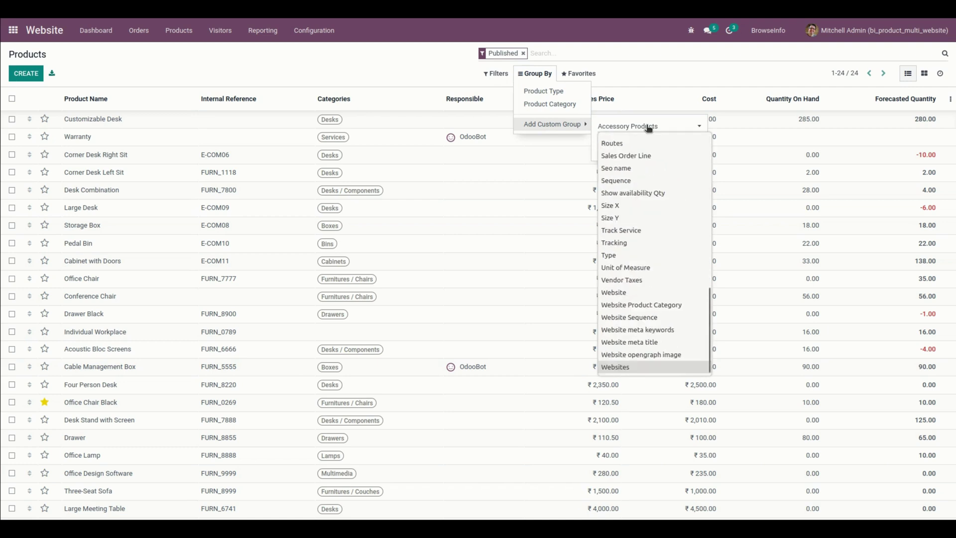
left_click(629, 369)
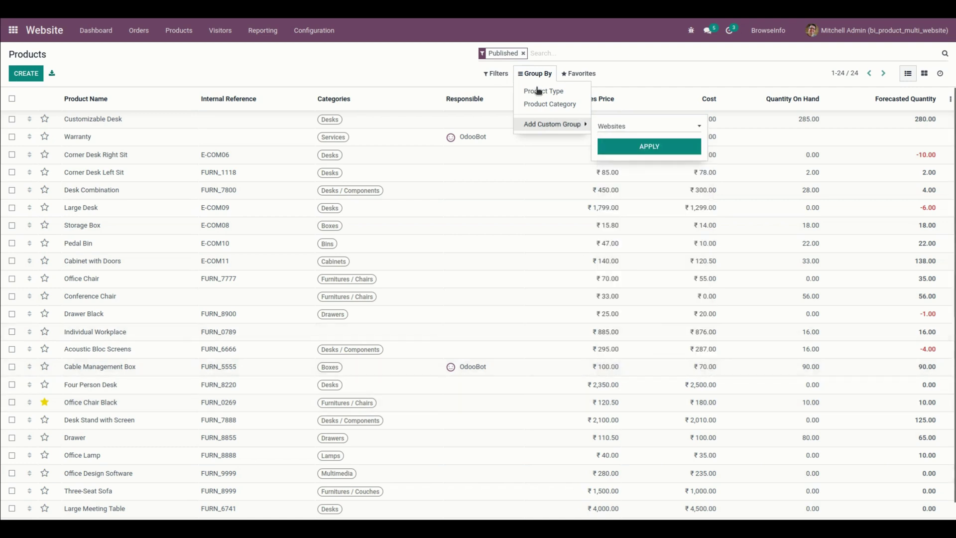
left_click(645, 147)
left_click(375, 72)
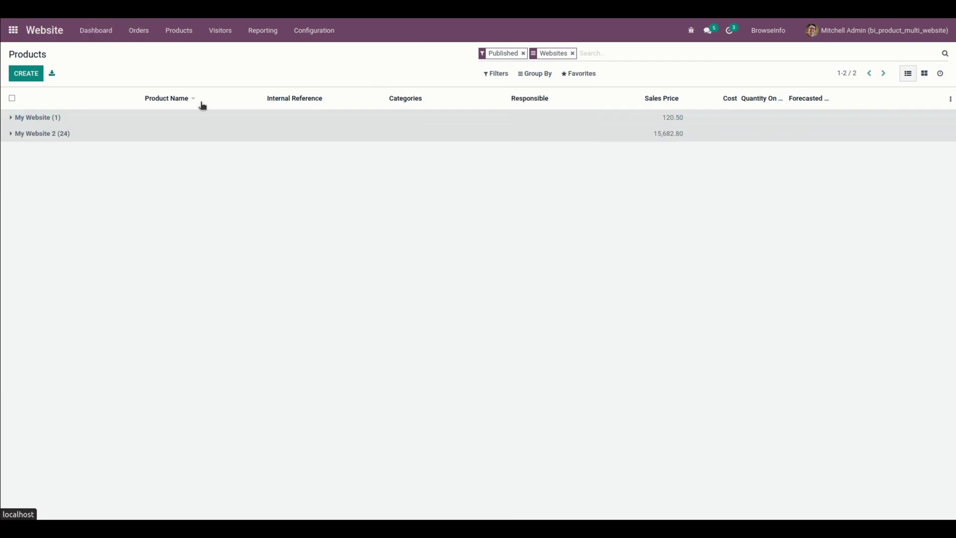
Step: Drop the Published filter and apply the saved Products websites favourite
left_click(523, 53)
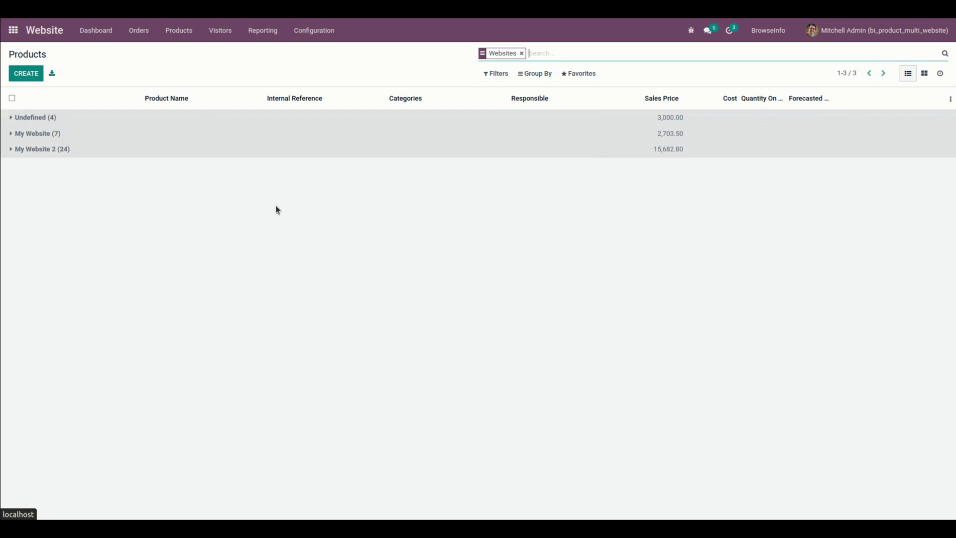
key("F5")
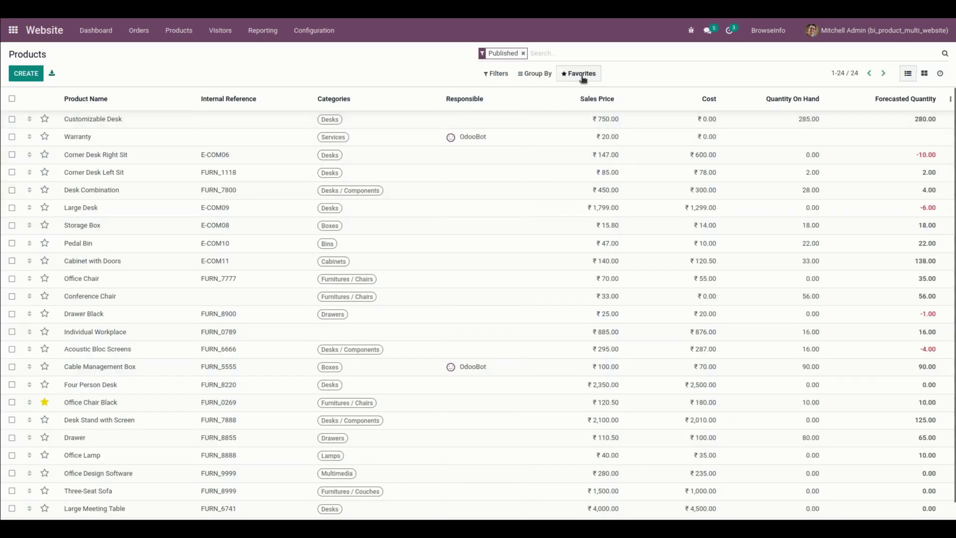
left_click(592, 72)
left_click(597, 111)
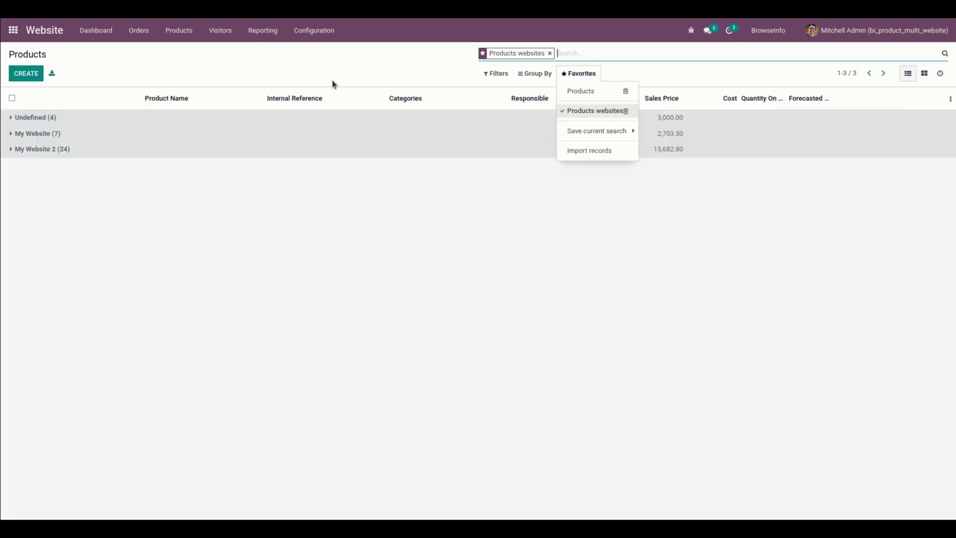
Step: Expand the Undefined group and select all four Customizable Desks for a bulk action
left_click(117, 121)
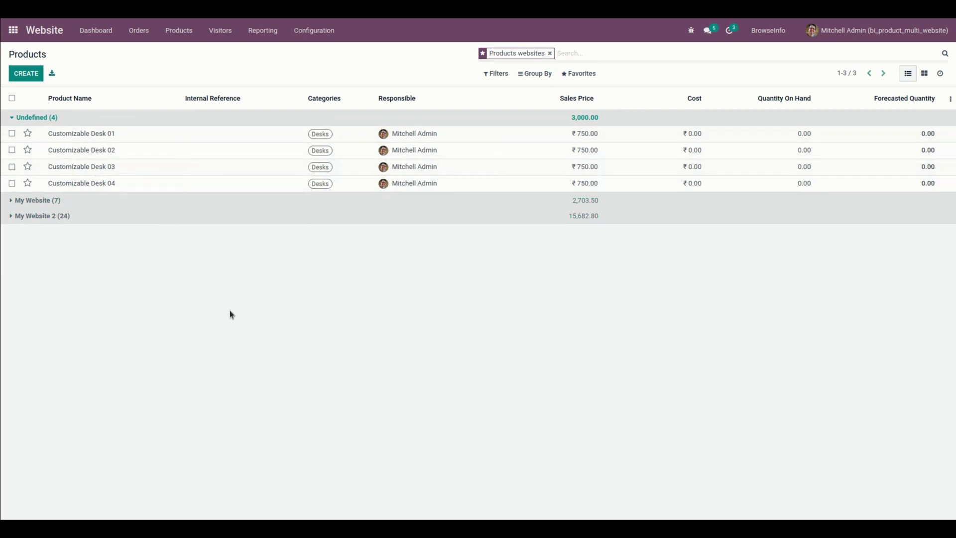
left_click(12, 99)
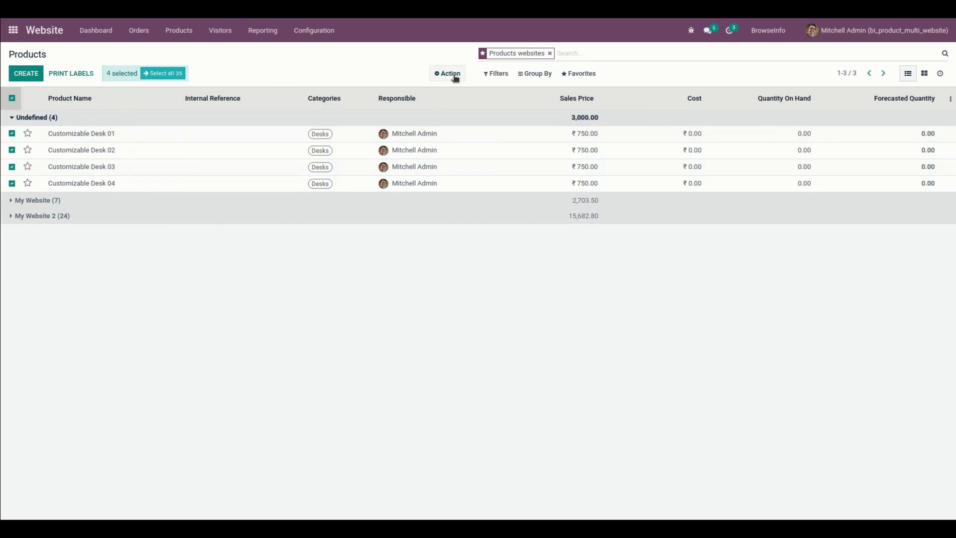
left_click(453, 75)
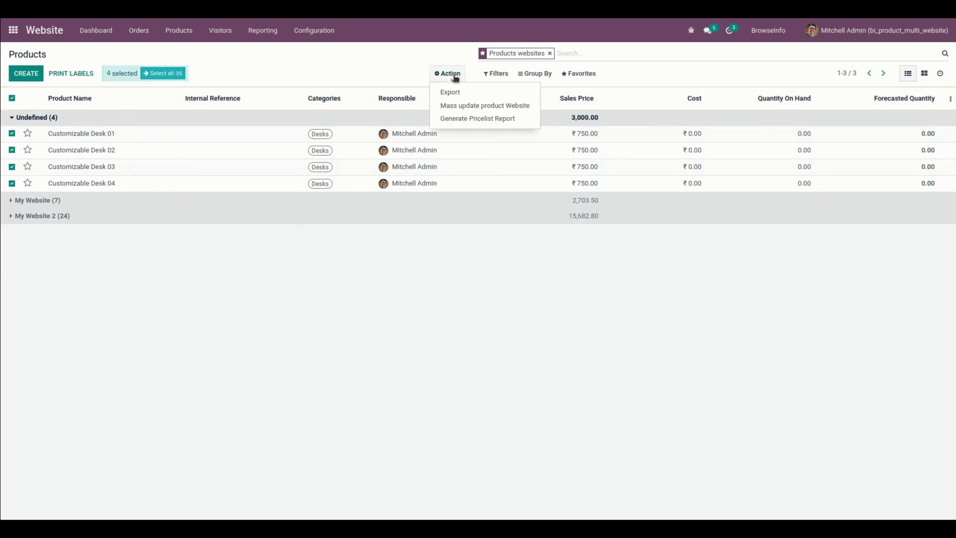
Step: Mass update the four desks' Websites to My Website and My Website 2
left_click(509, 106)
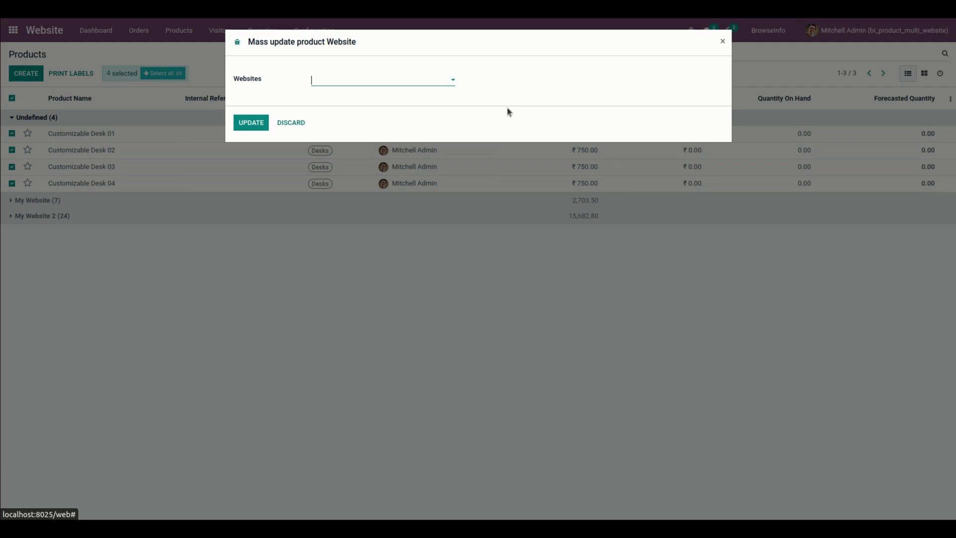
left_click(383, 86)
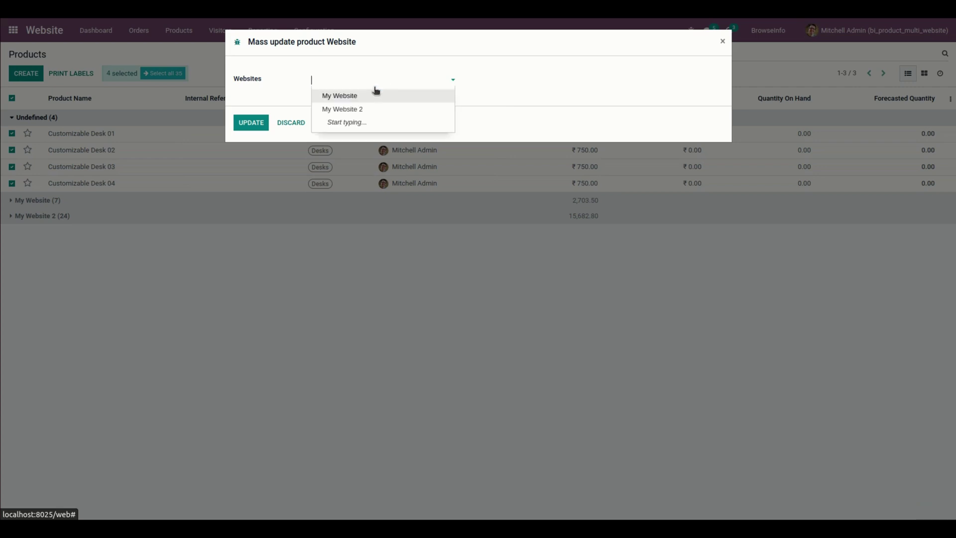
left_click(355, 97)
left_click(399, 80)
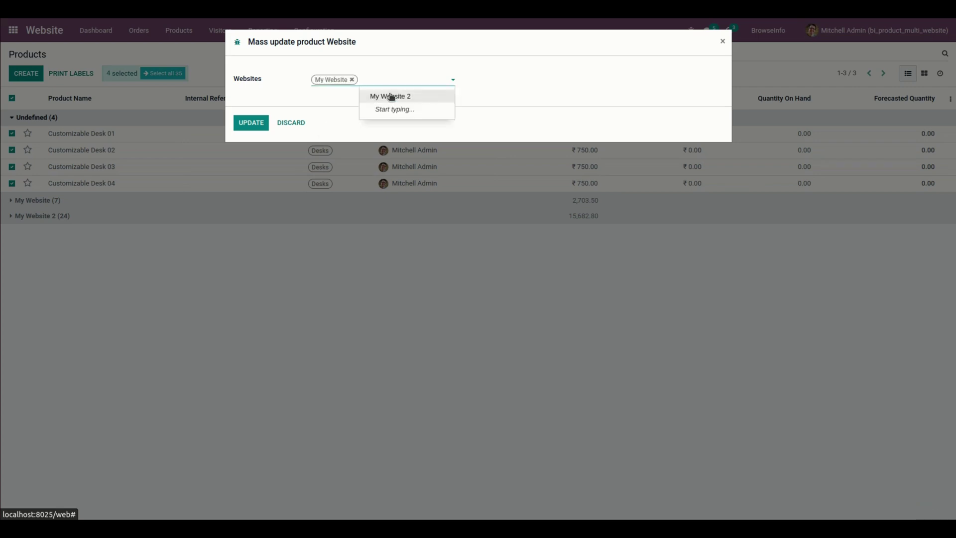
left_click(389, 95)
left_click(245, 134)
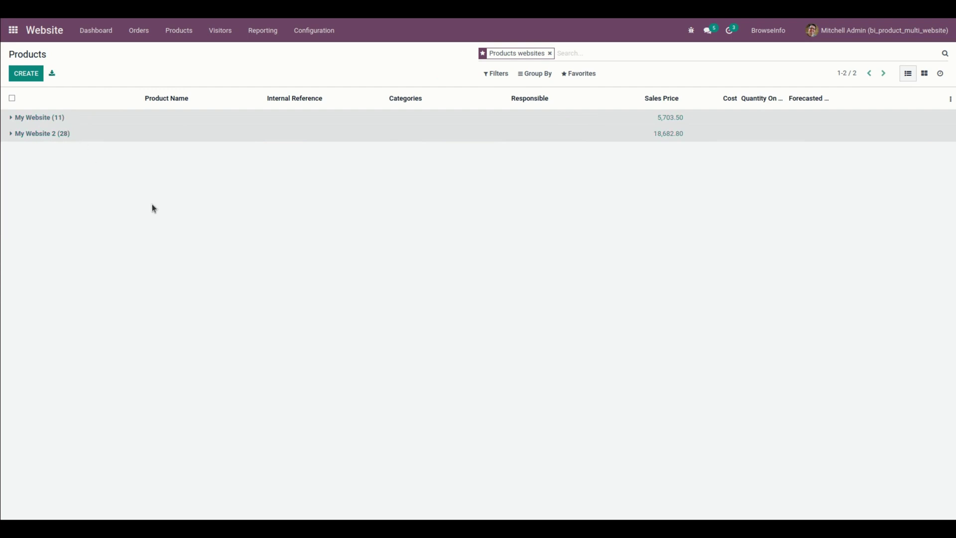
Step: Open Virtual Interior Design from the My Website group and view its Sales tab
left_click(64, 121)
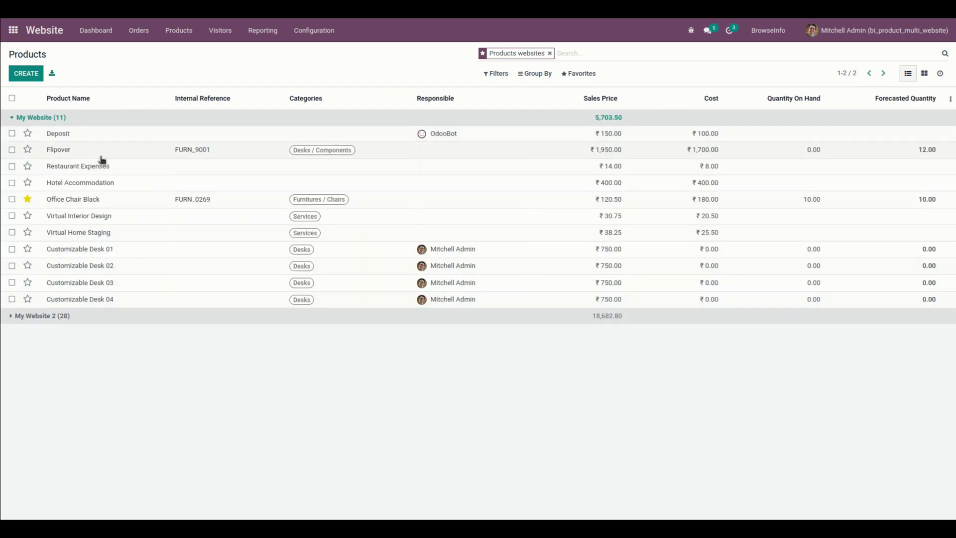
left_click(119, 217)
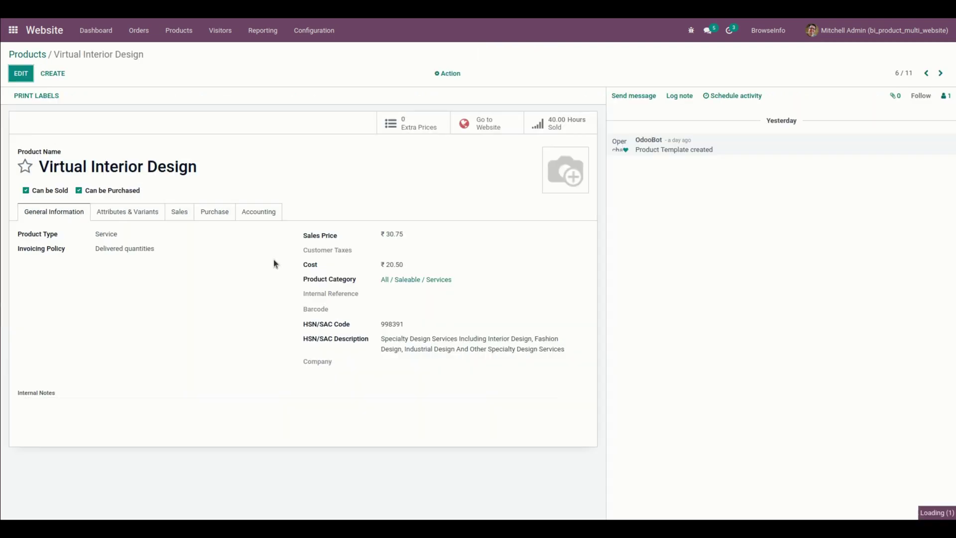
left_click(181, 211)
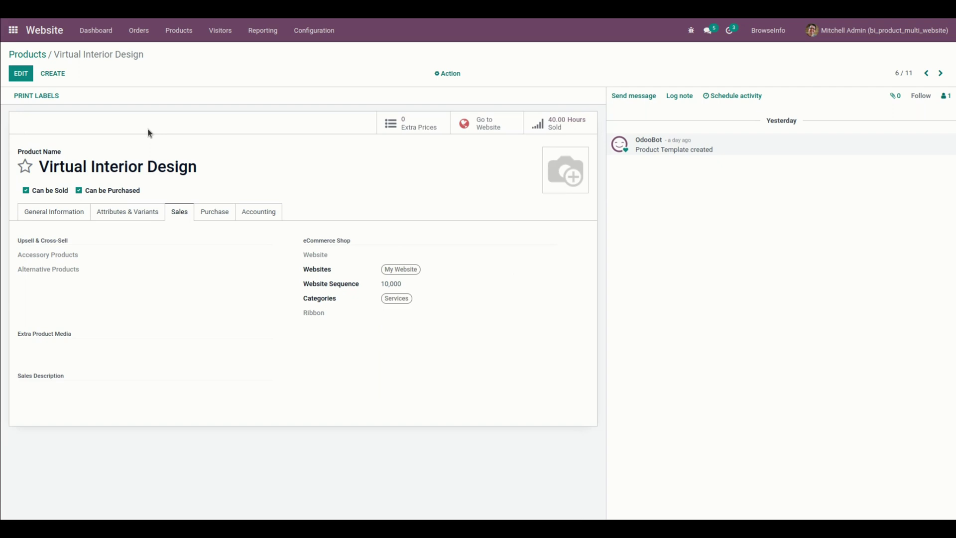
Step: Go back through the Products breadcrumb to the Odoo apps home screen
left_click(20, 52)
left_click(13, 31)
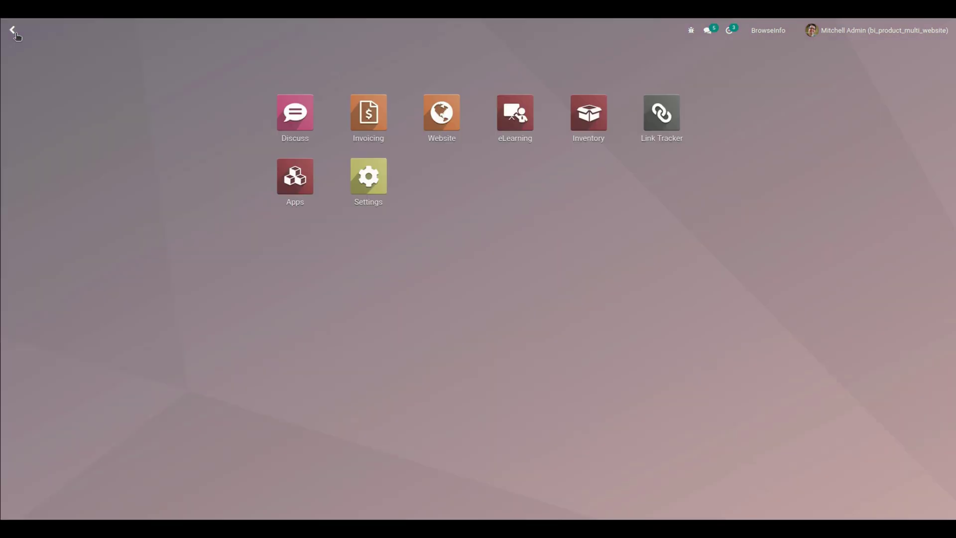